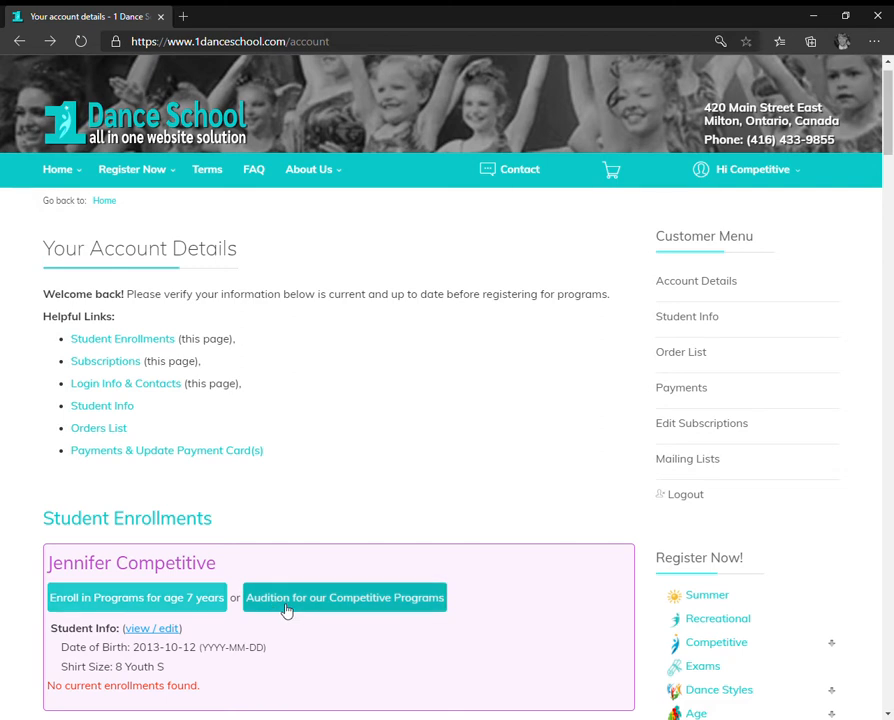
Step: View the competitive auditions page for the 7-year-old student, and return to the account details
click(285, 600)
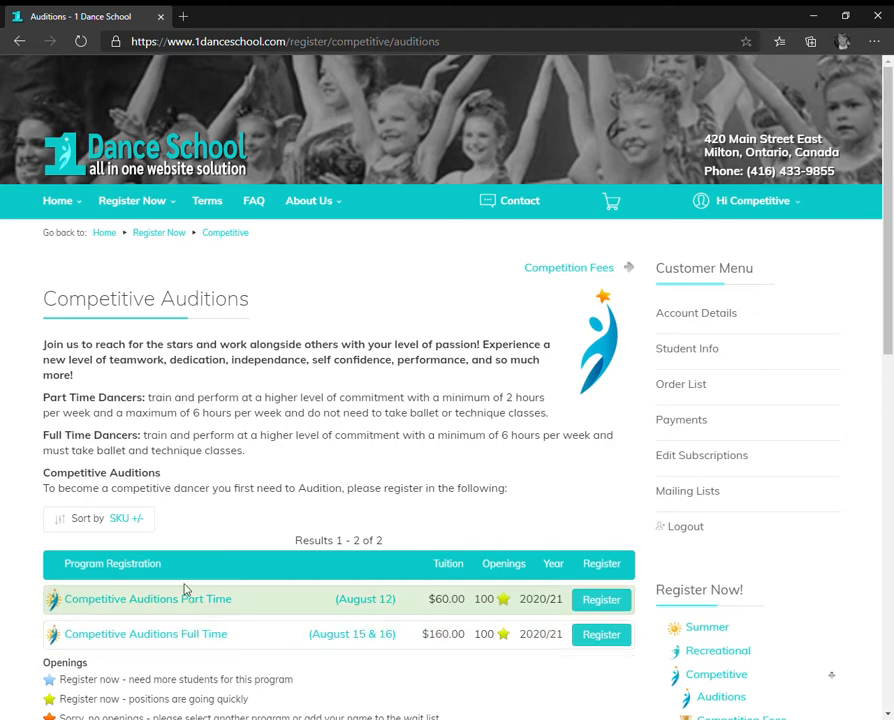
click(20, 43)
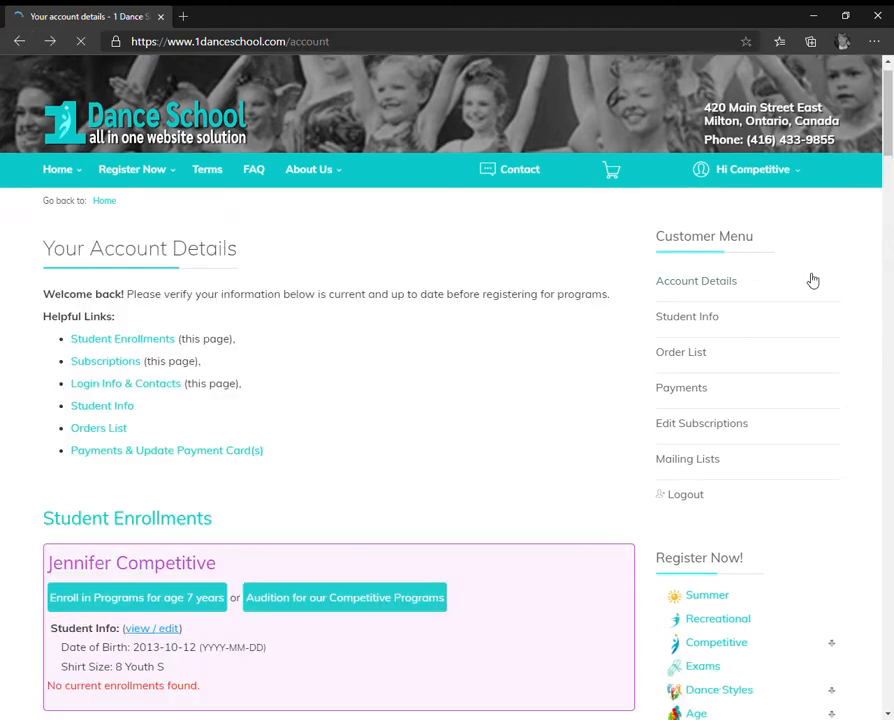
Step: Review the 10-year-old student's audition invitation, including the minimum weekly hours for the company
drag(888, 125, 885, 205)
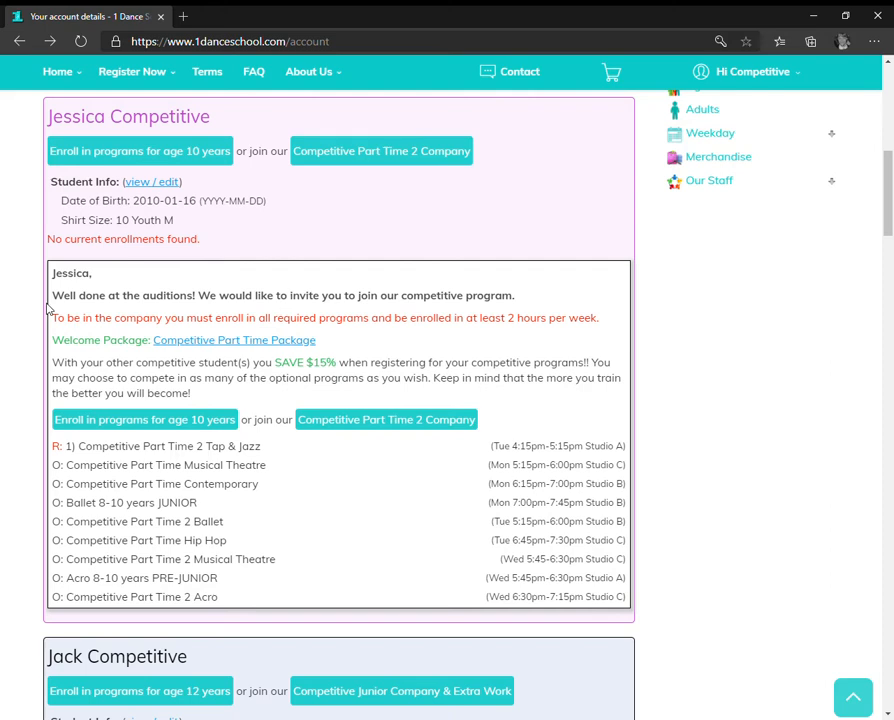
drag(54, 299, 199, 300)
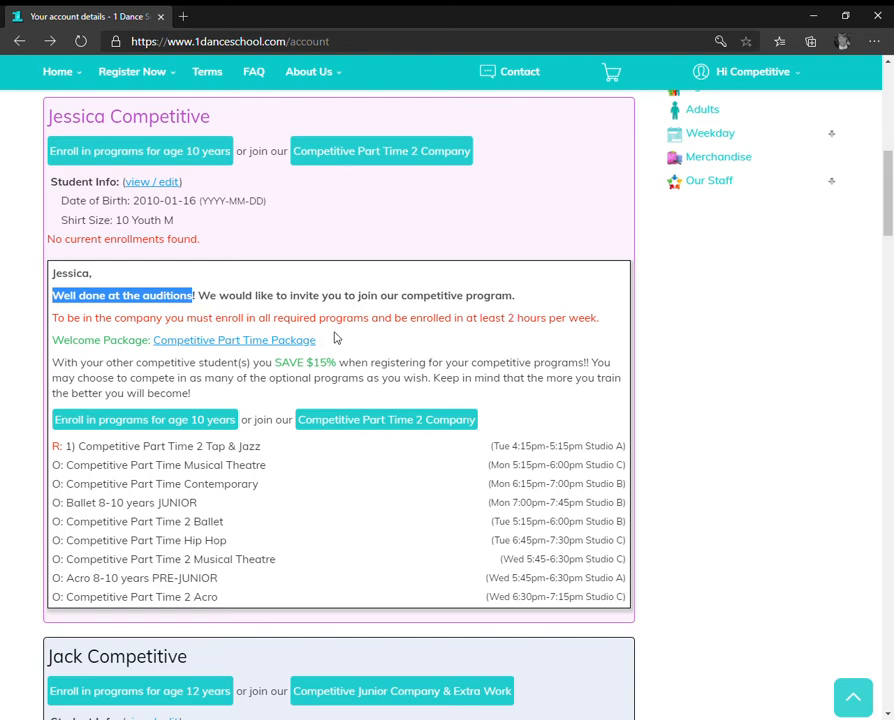
drag(508, 318, 606, 326)
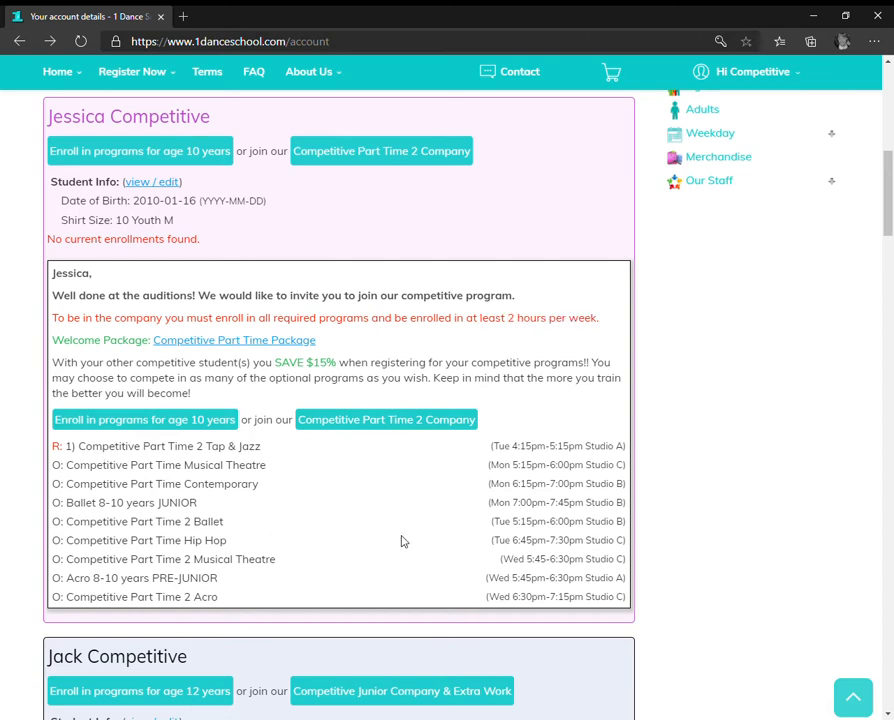
Step: Review the 12-year-old student's audition invitation and its minimum weekly hours requirement
scroll(405, 541, down, 4)
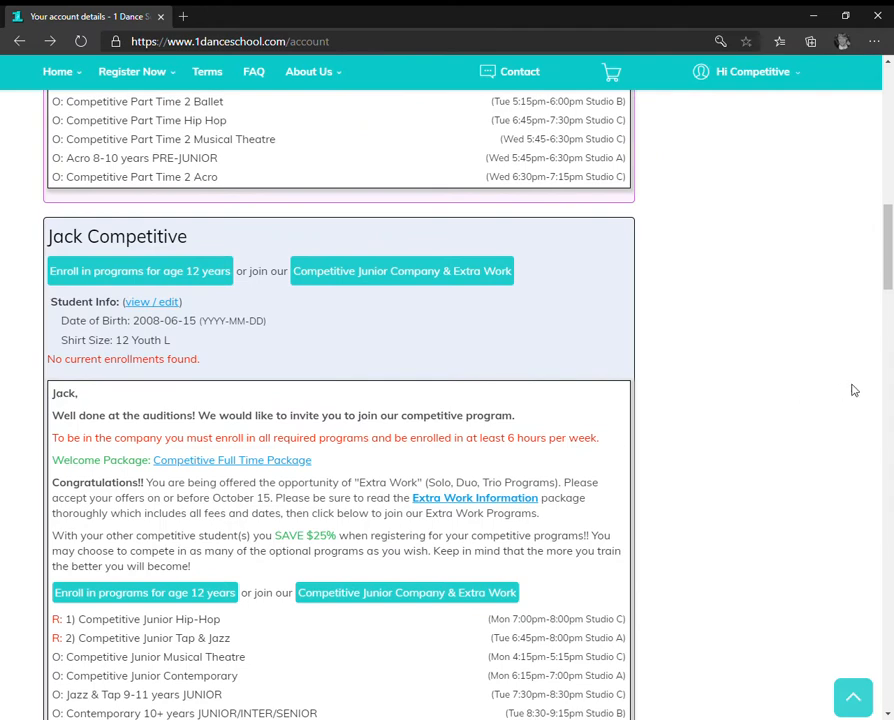
drag(890, 257, 890, 267)
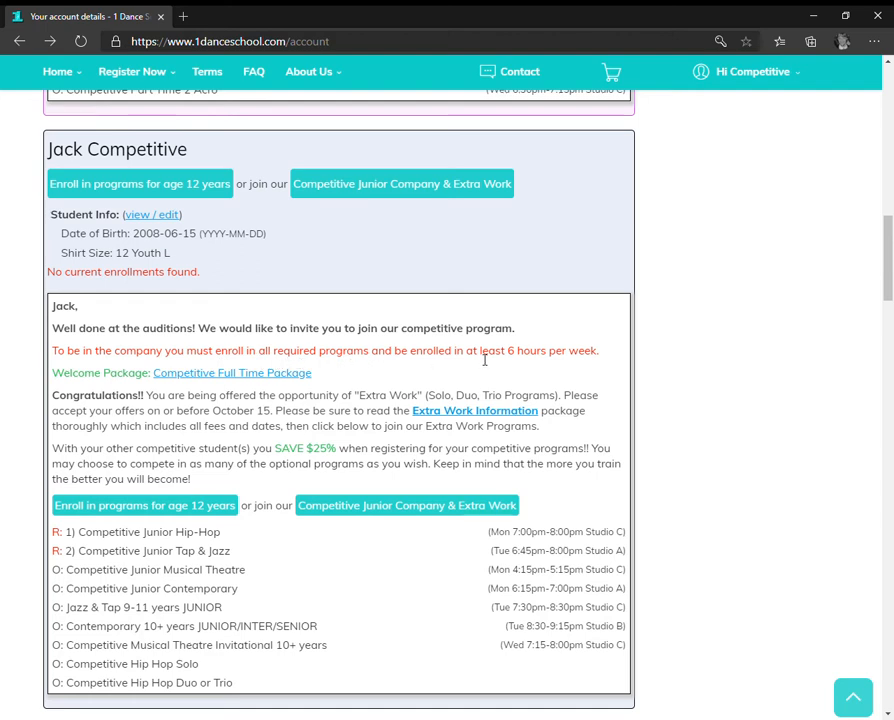
drag(512, 356, 600, 354)
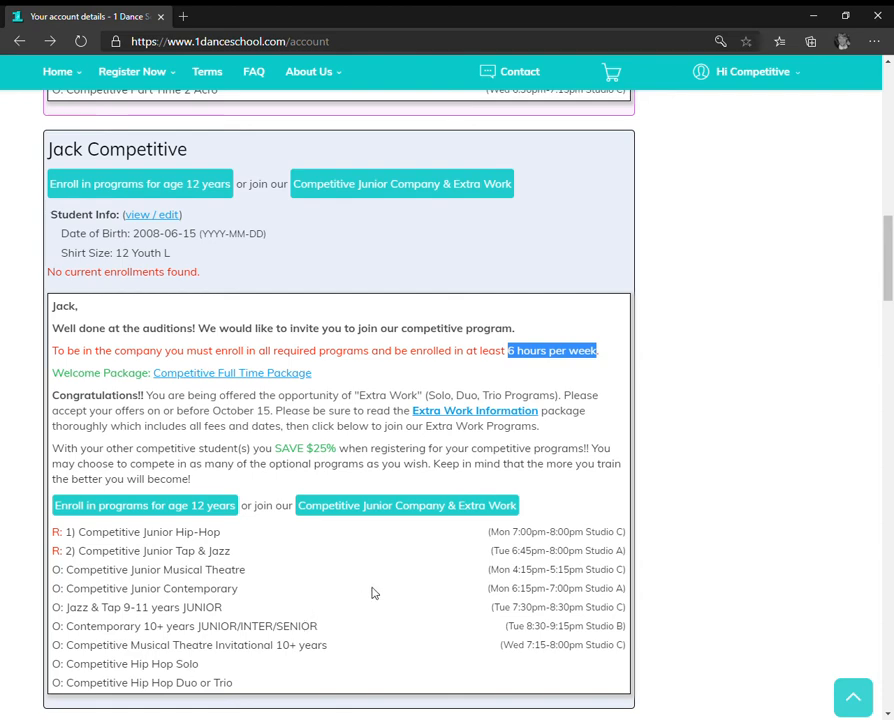
Step: Open the Competitive Junior Company & Extra Work registration for the 12-year-old student and accept its terms
click(394, 515)
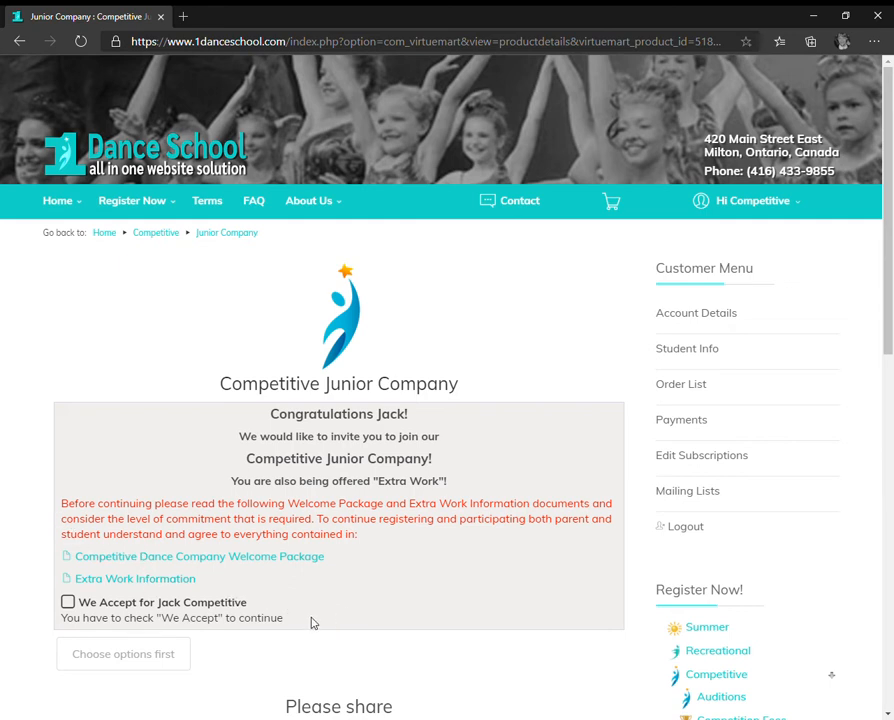
click(71, 606)
scroll(418, 582, down, 2)
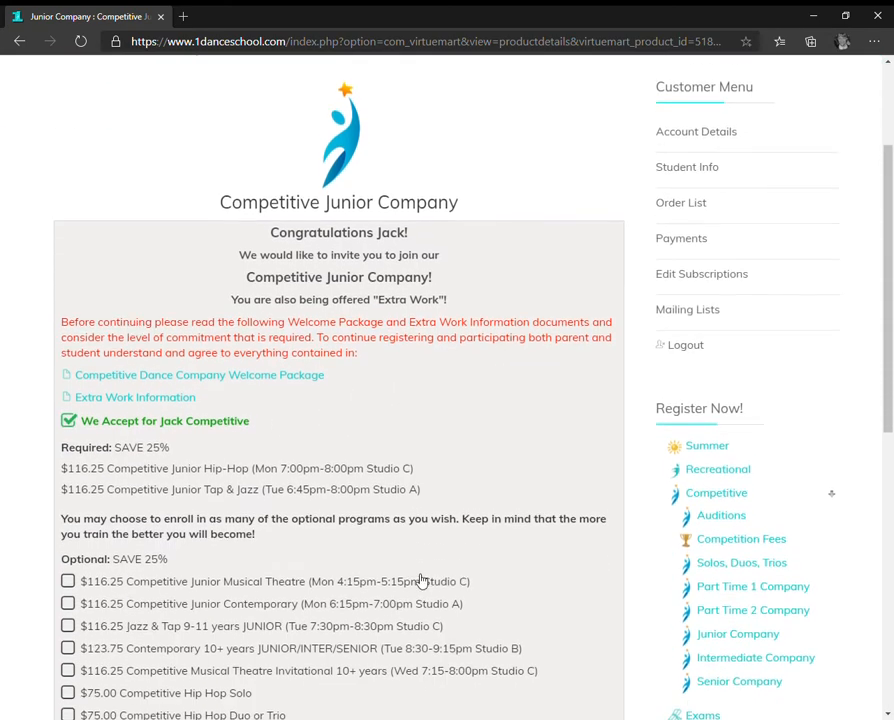
scroll(422, 578, down, 1)
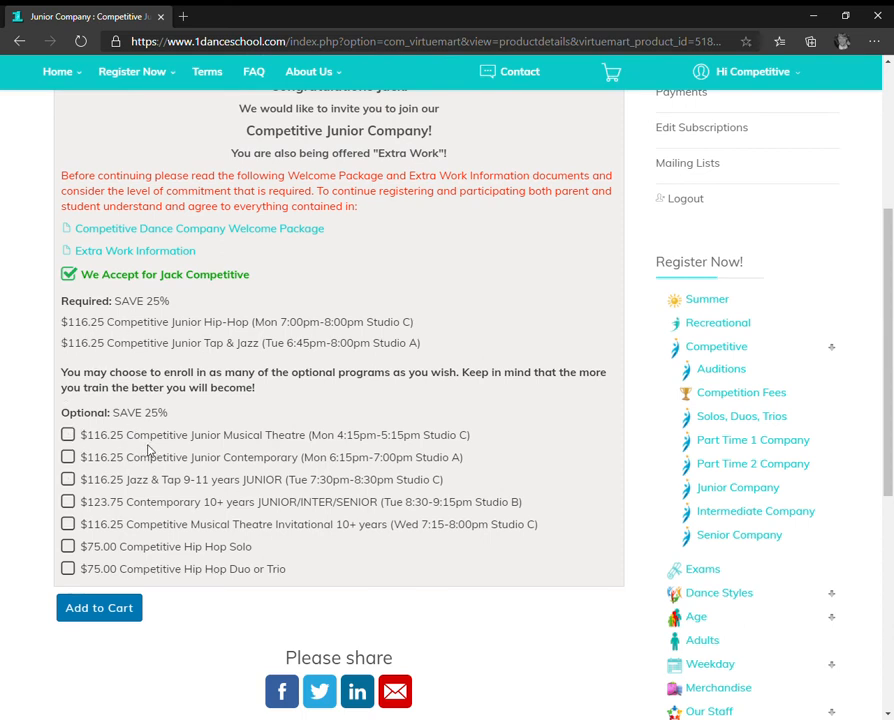
Step: Choose the optional Junior Musical Theatre, Junior Contemporary, Hip Hop Solo and Jazz & Tap 9-11 programs, then return to the account details without adding them
click(83, 437)
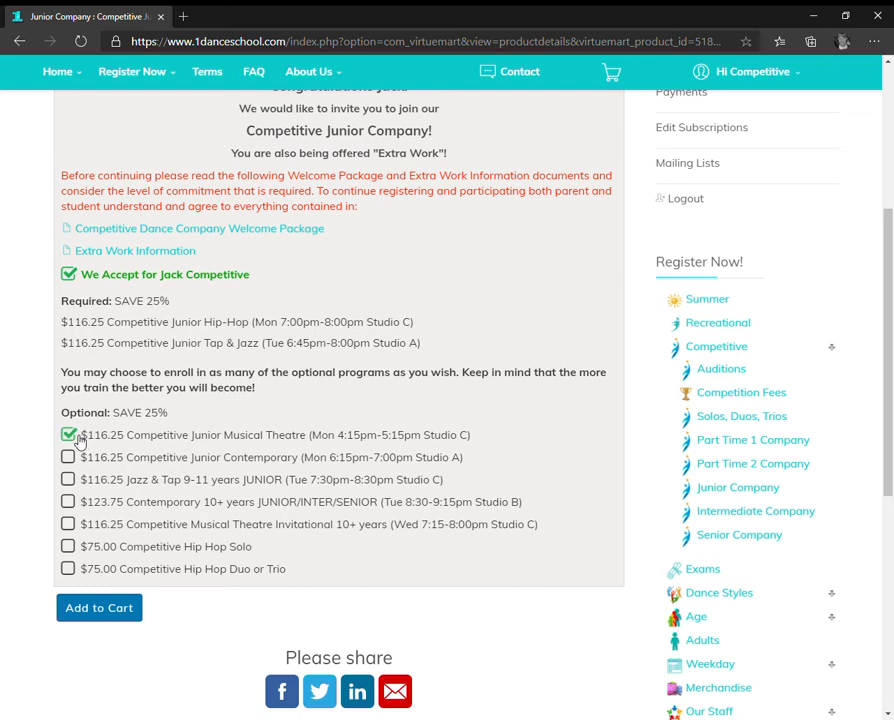
click(71, 459)
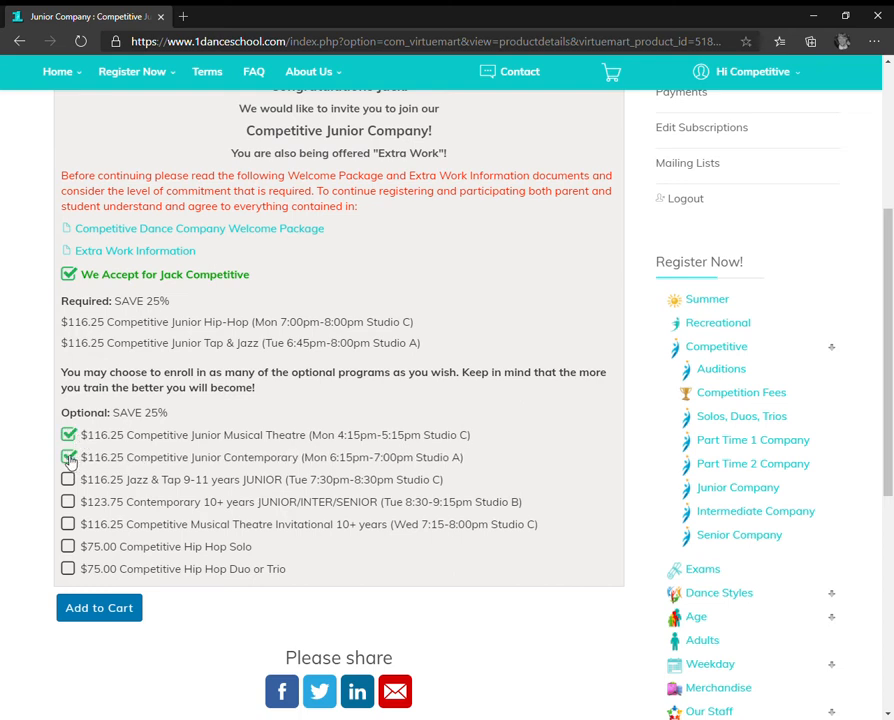
click(69, 548)
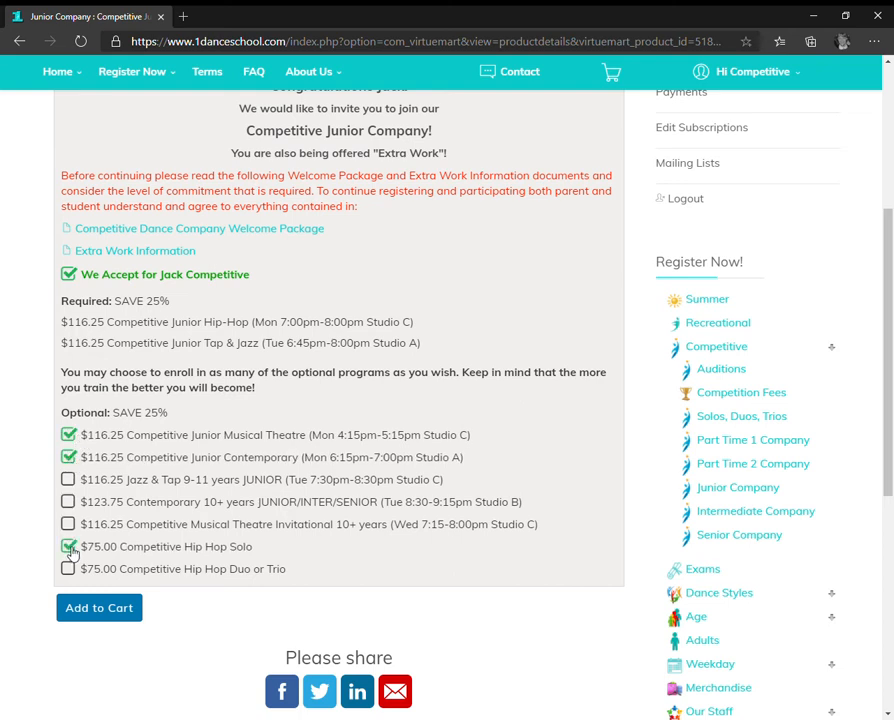
click(68, 480)
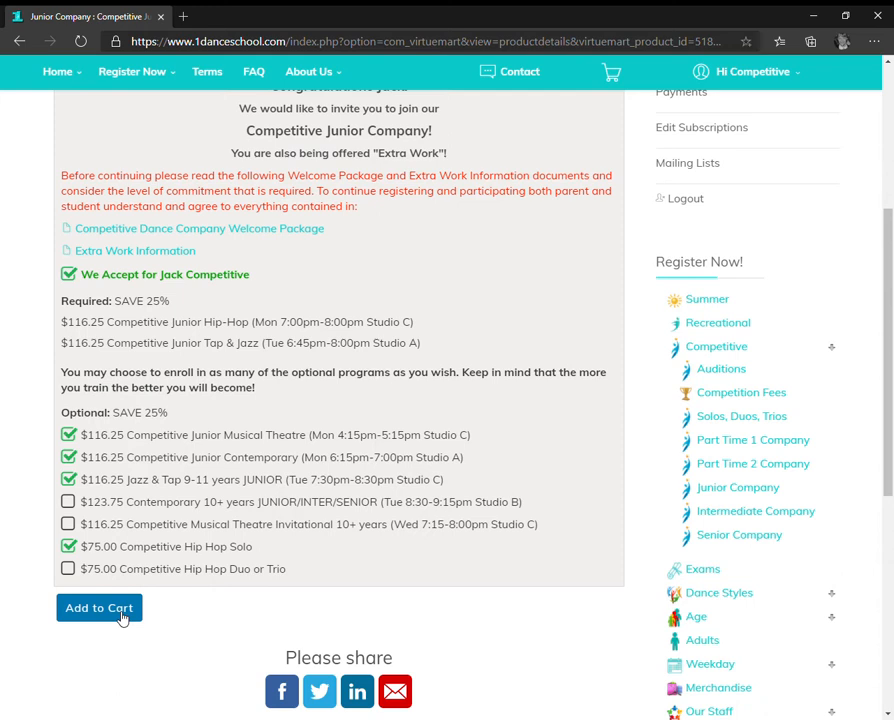
click(19, 41)
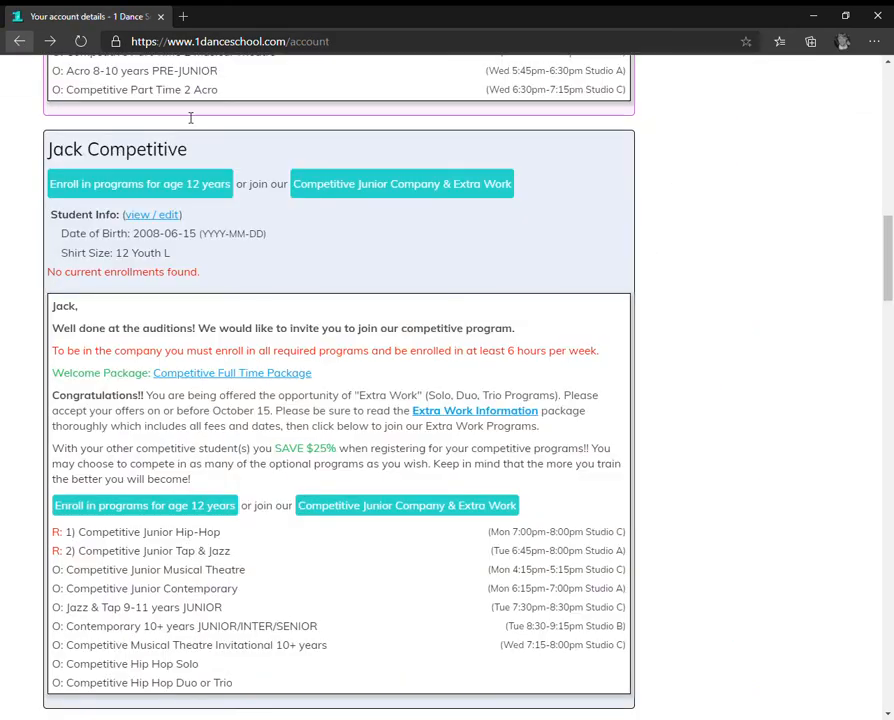
Step: Review the 13-year-old student's current 2020/21 enrollments, checking optional and required programs and the total weekly hours
drag(890, 260, 889, 344)
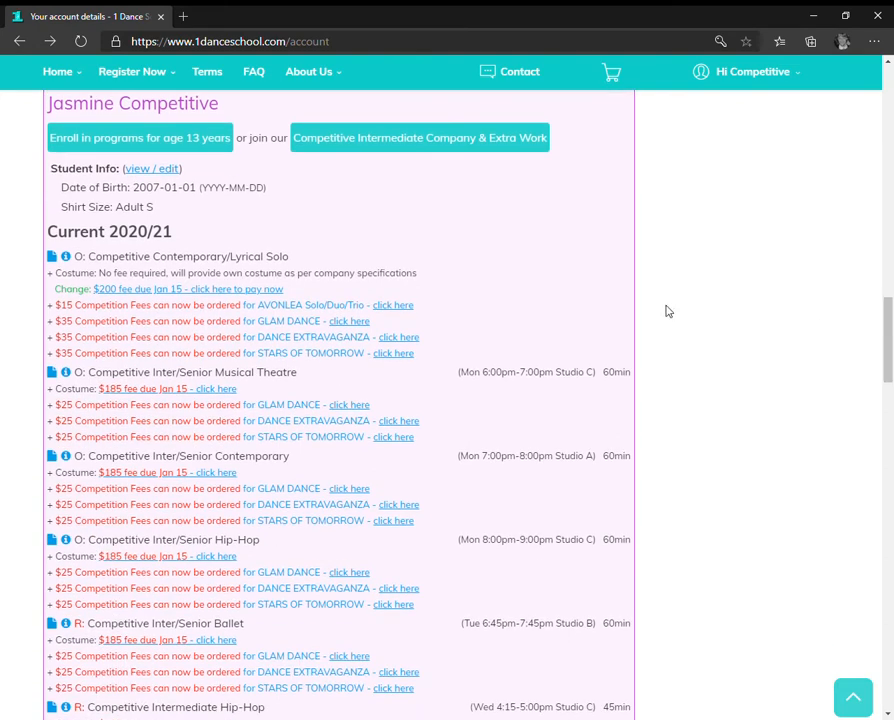
drag(74, 256, 293, 266)
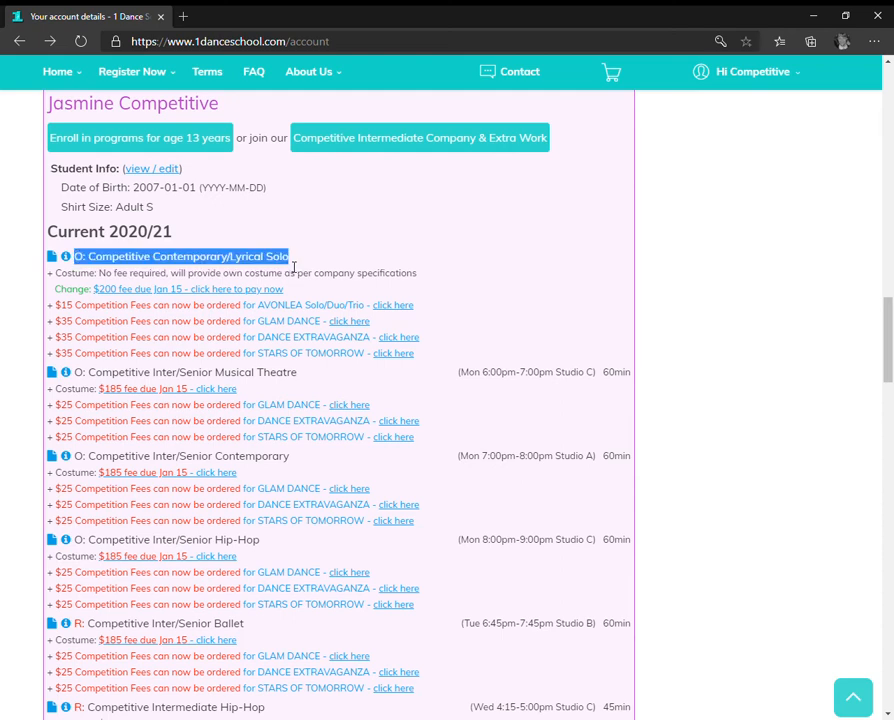
click(98, 376)
drag(87, 375, 83, 378)
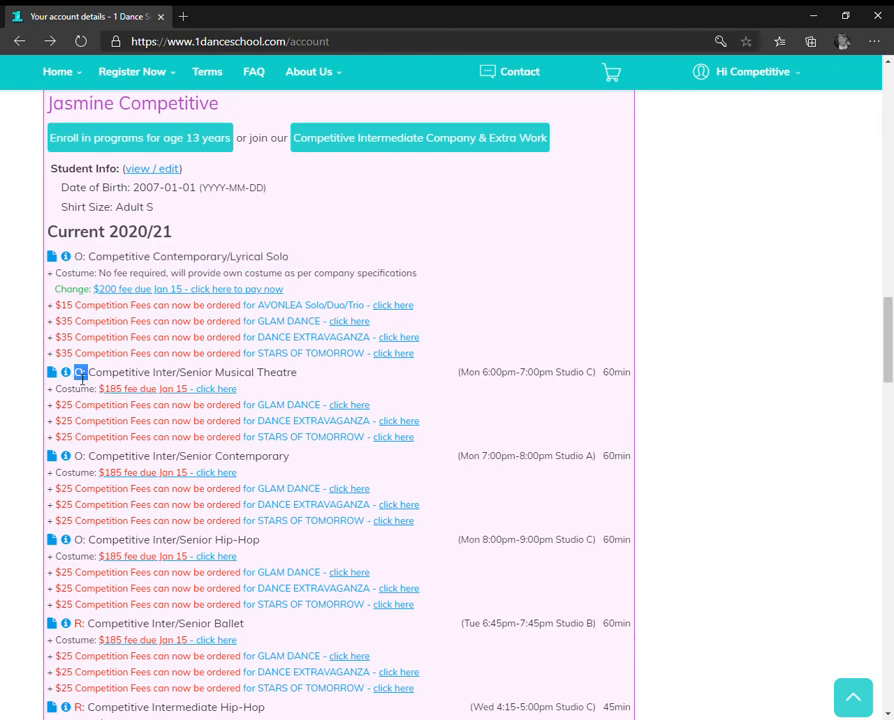
scroll(148, 438, down, 2)
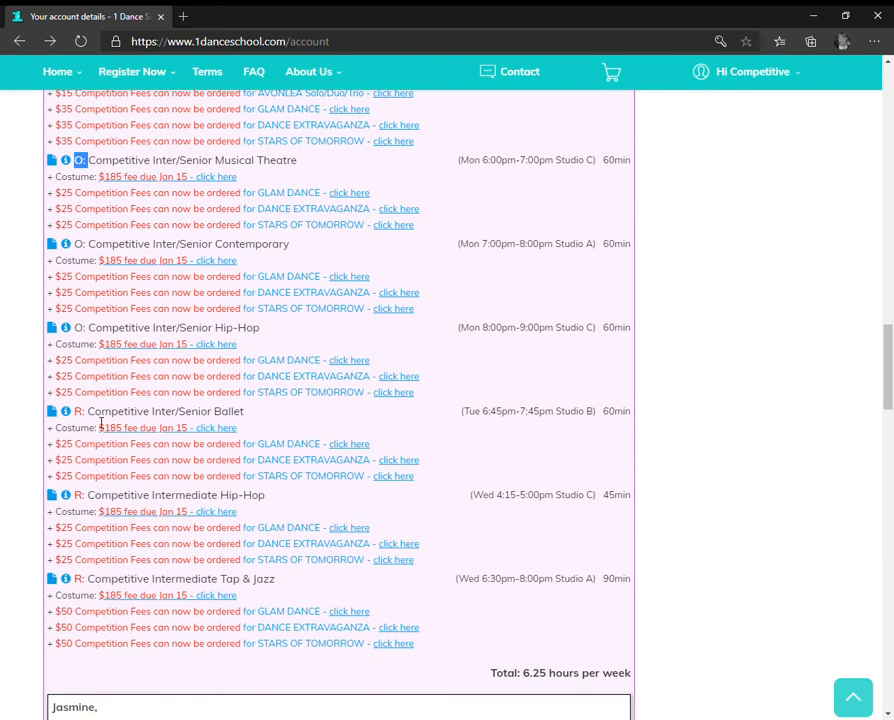
drag(98, 412, 111, 412)
scroll(463, 455, down, 2)
click(510, 476)
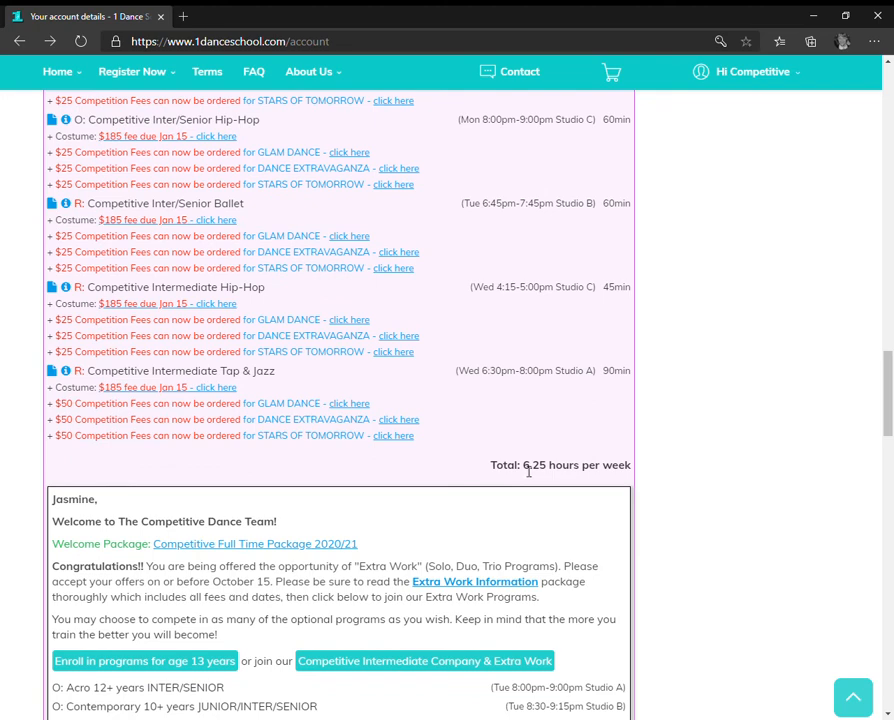
scroll(476, 470, down, 2)
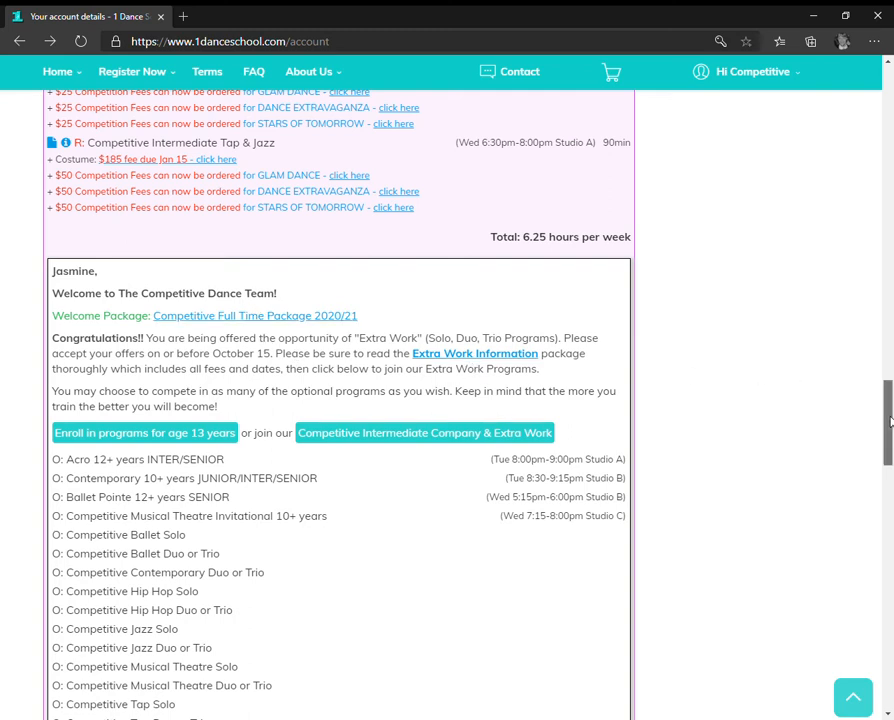
Step: Examine the costume note on the 13-year-old student's Competitive Contemporary/Lyrical Solo enrollment
drag(889, 420, 877, 353)
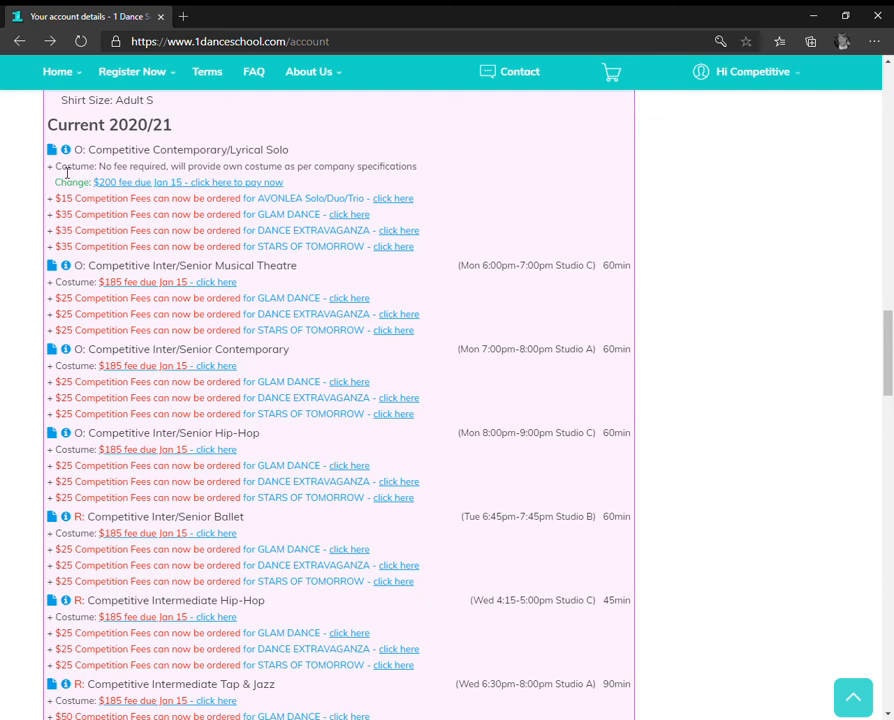
drag(172, 168, 414, 170)
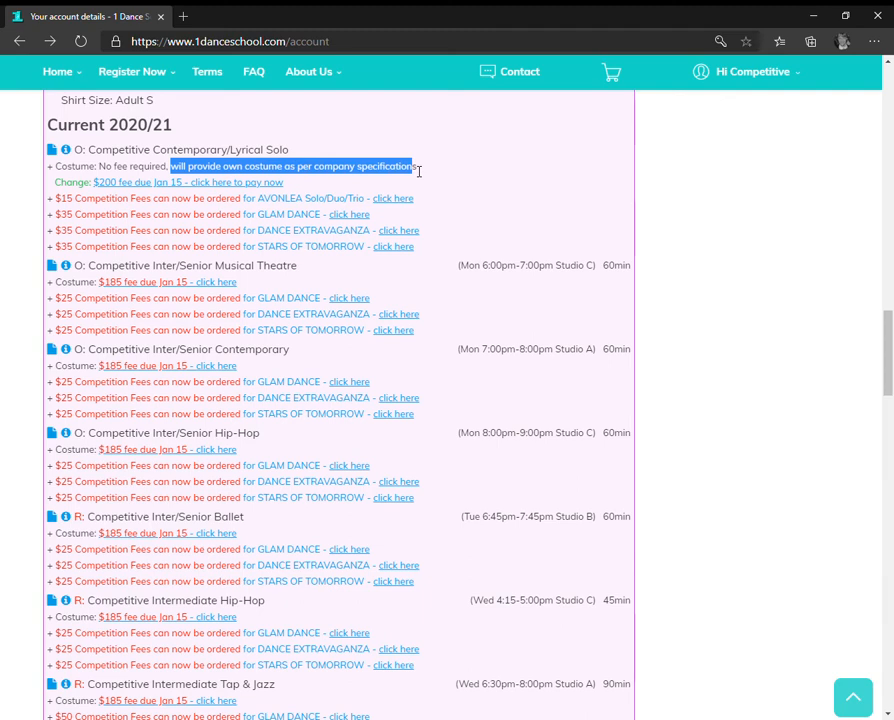
click(419, 171)
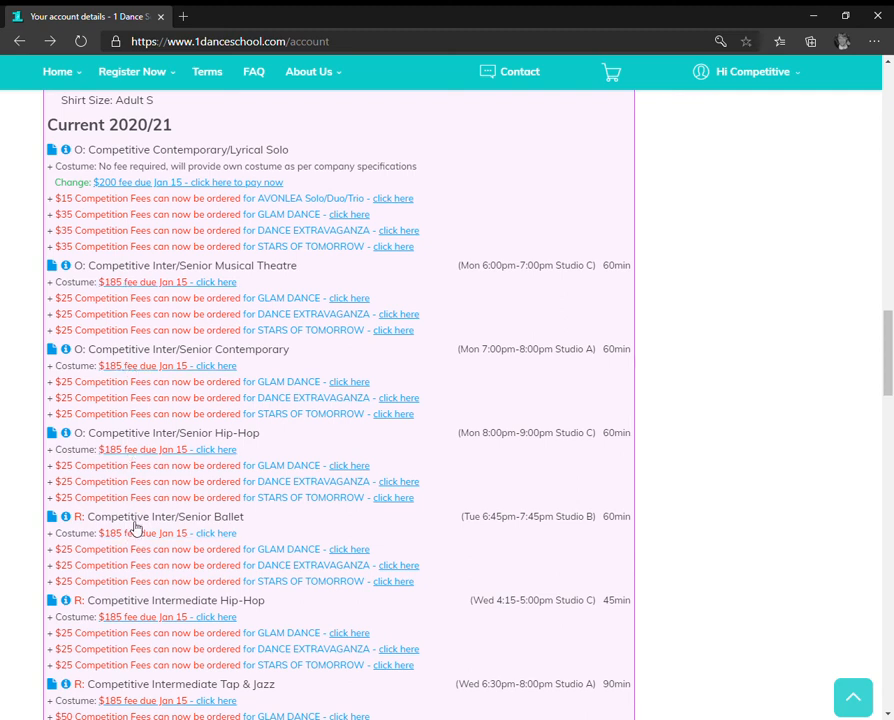
Step: Accept the terms for the 13-year-old student's costume fees and add the required fees to the cart without the optional solo fee
click(146, 457)
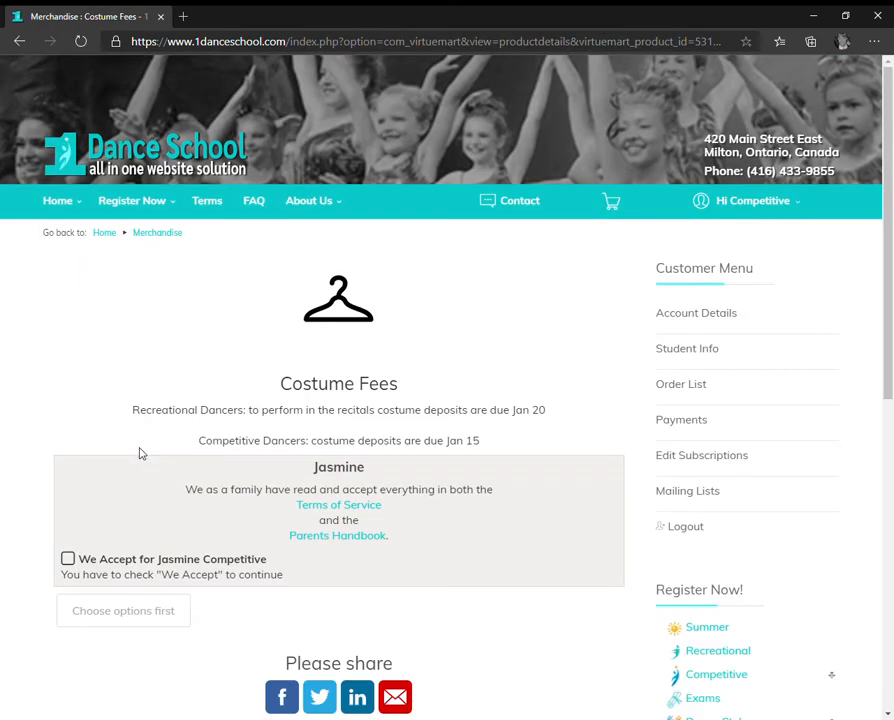
click(68, 561)
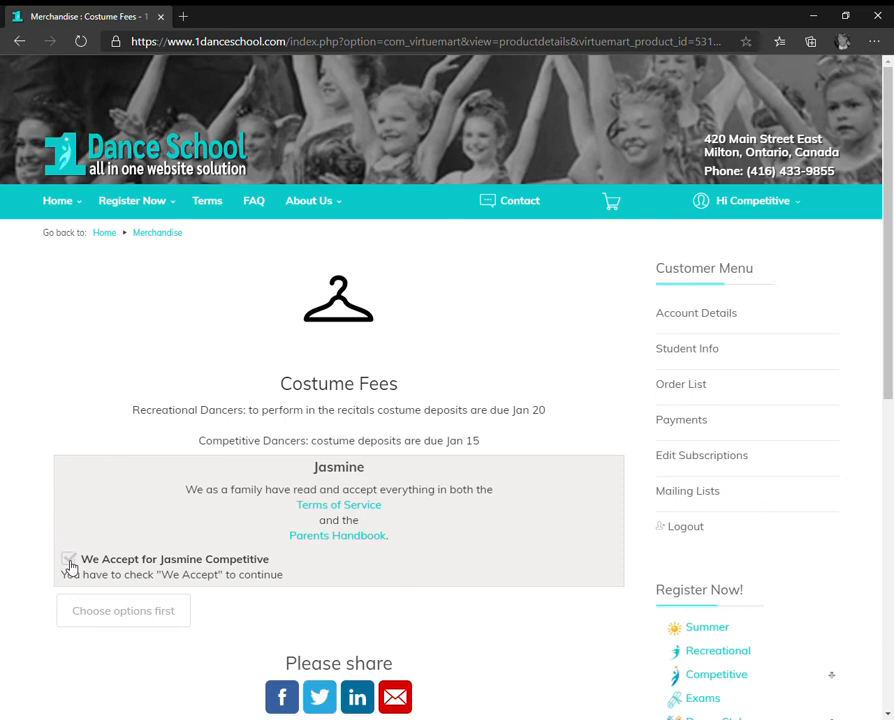
scroll(332, 462, down, 2)
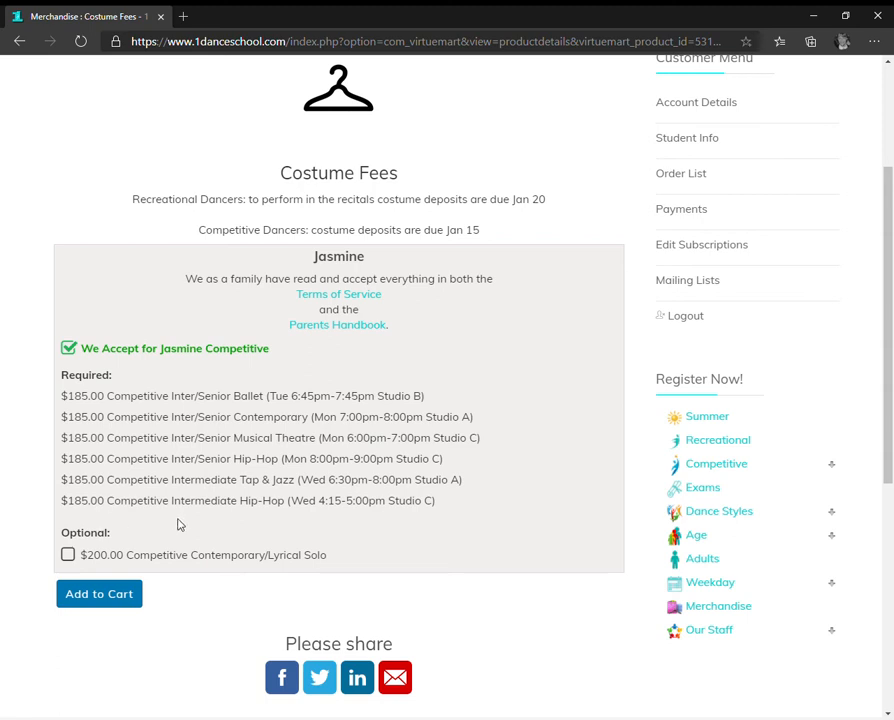
click(68, 556)
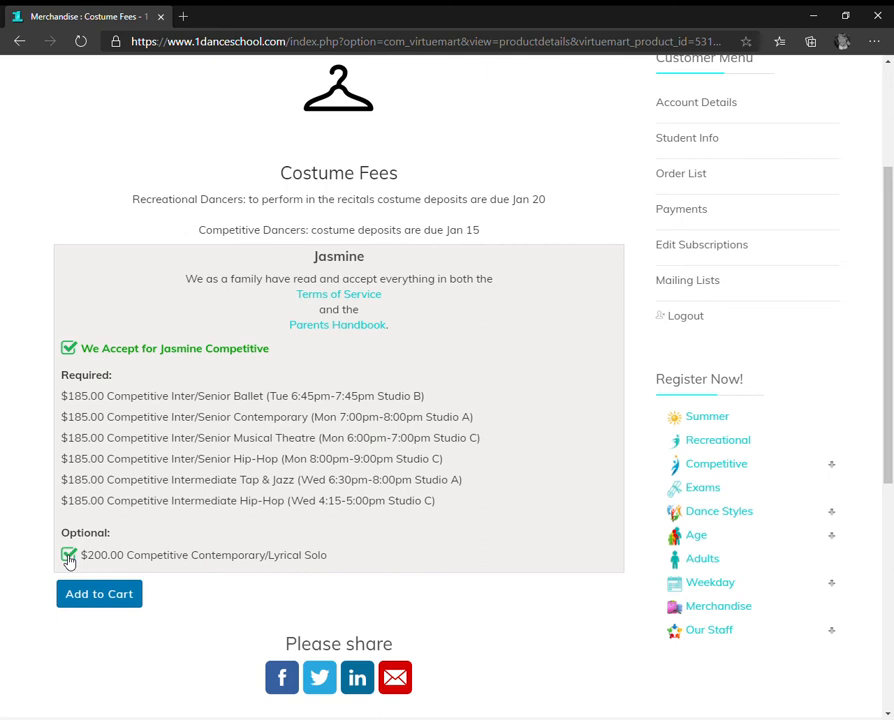
click(68, 558)
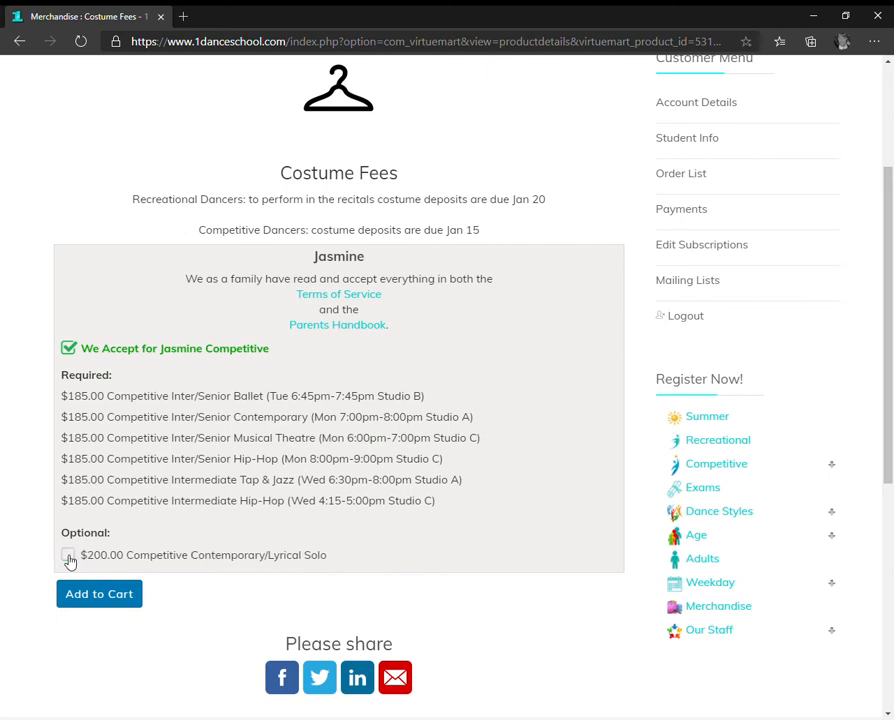
click(120, 600)
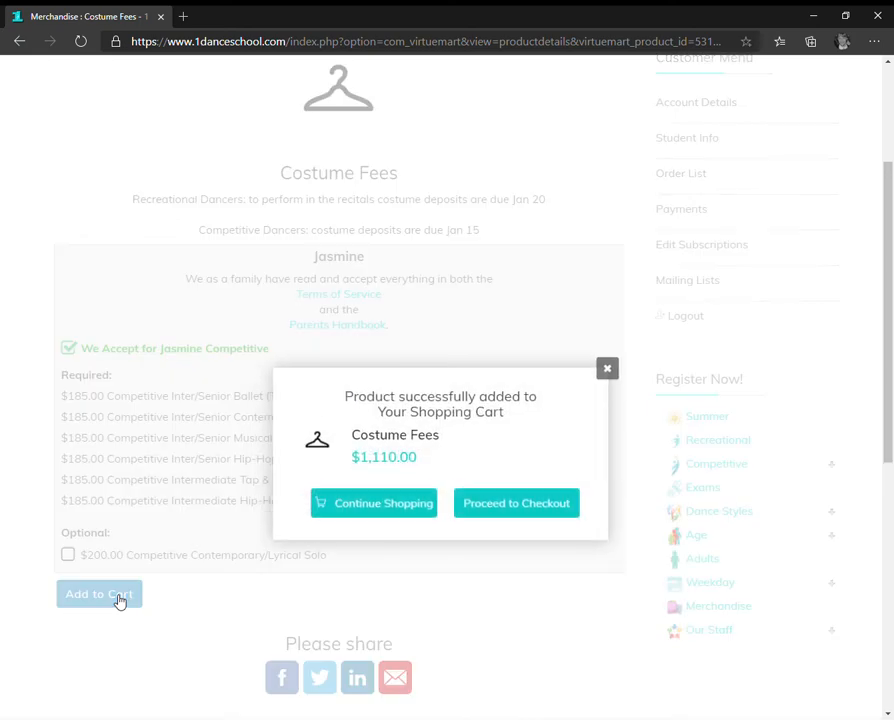
Step: Return to the account details and open the solo's DANCE EXTRAVAGANZA and STARS OF TOMORROW competition fee pages in new tabs
click(18, 42)
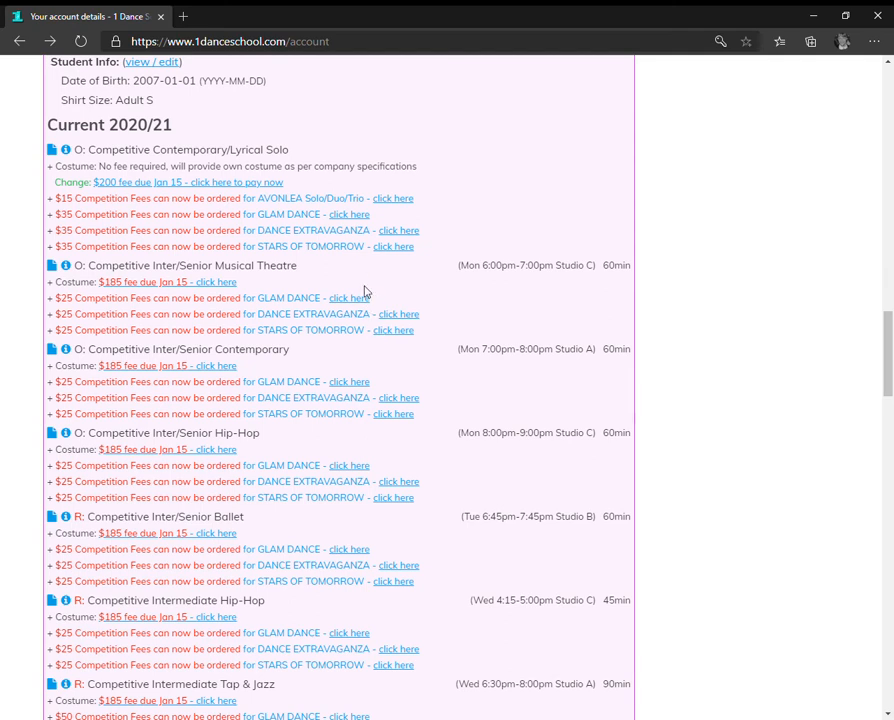
right_click(411, 234)
click(422, 242)
click(411, 255)
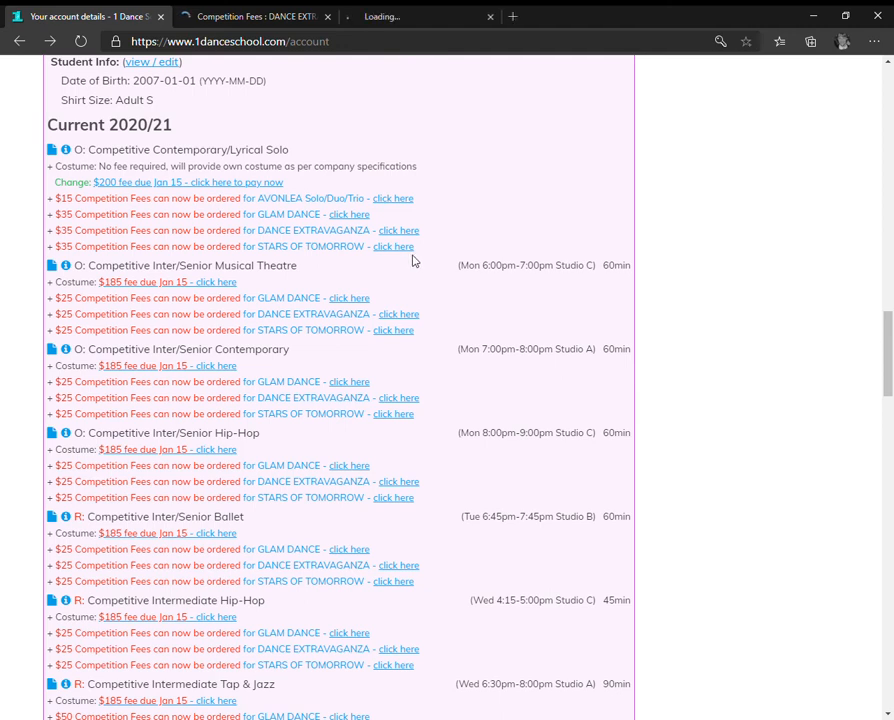
Step: Open the solo's GLAM DANCE competition fee page in the current tab and accept its terms for the student
click(356, 216)
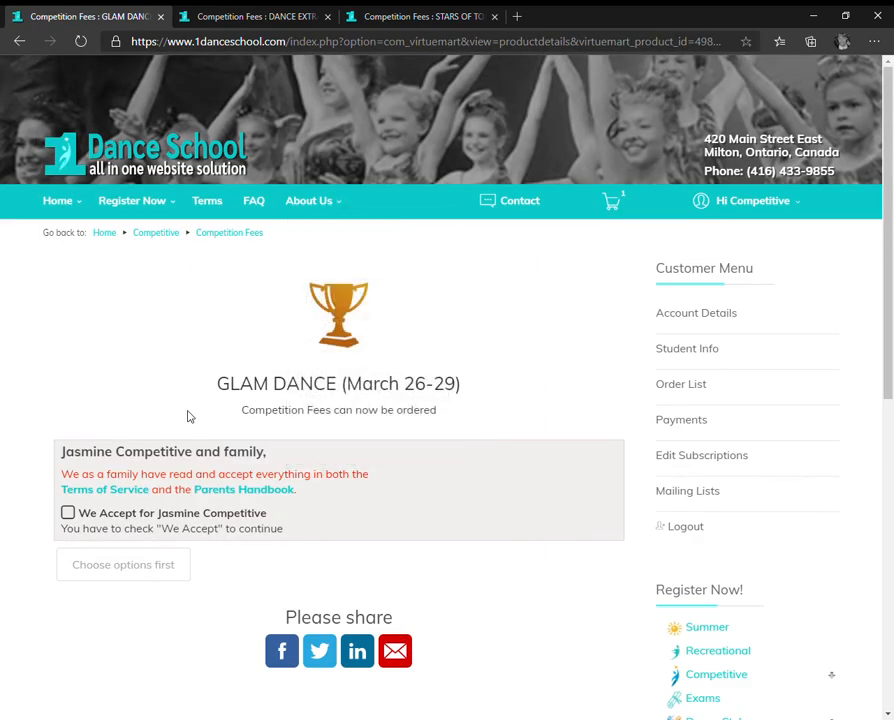
click(72, 516)
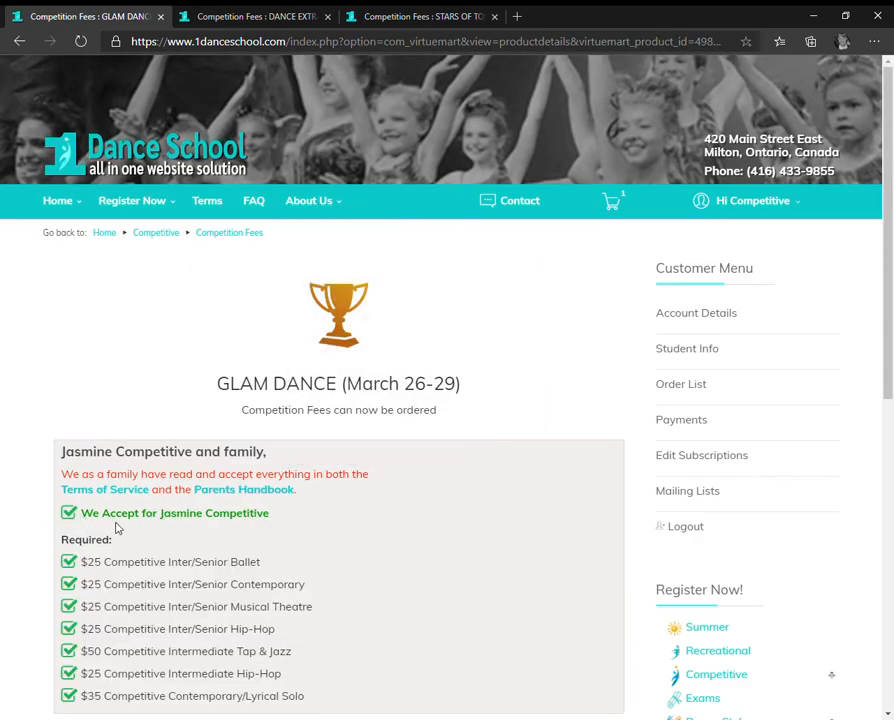
Step: Add the GLAM DANCE competition fees to the cart, and accept the terms for and add the student's DANCE EXTRAVAGANZA fees
scroll(116, 528, down, 2)
click(110, 533)
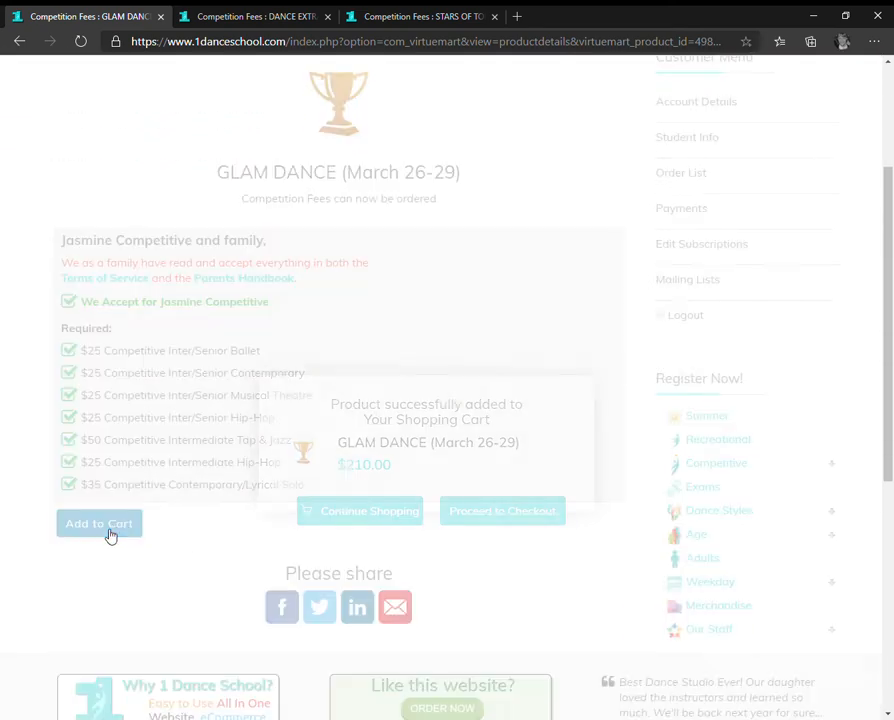
click(238, 17)
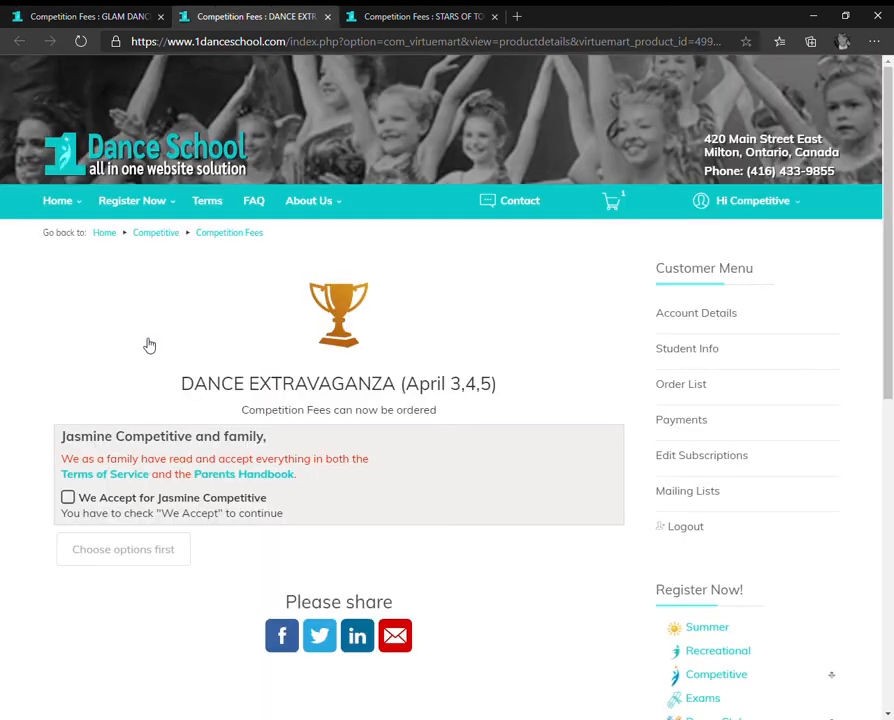
click(74, 507)
scroll(75, 509, down, 2)
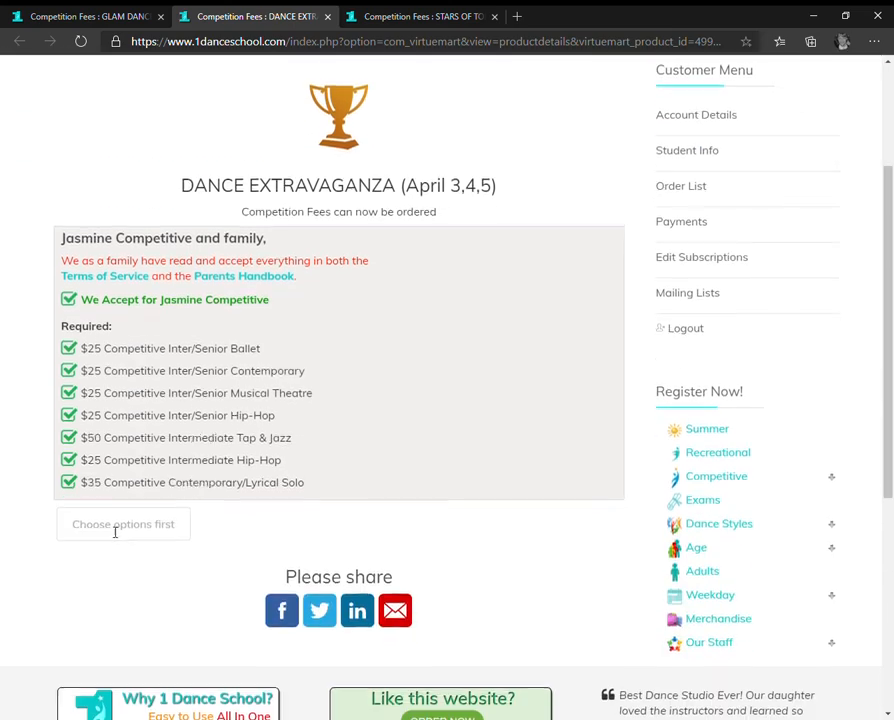
click(102, 512)
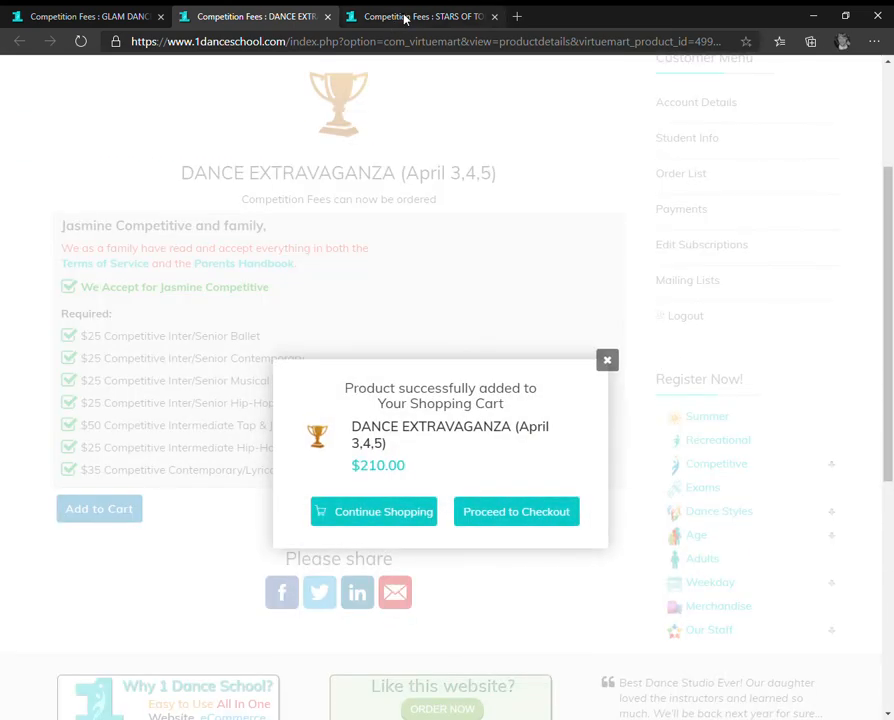
Step: Accept the terms for the student's STARS OF TOMORROW competition fees, add them to the cart and proceed to checkout
click(404, 16)
scroll(85, 357, down, 2)
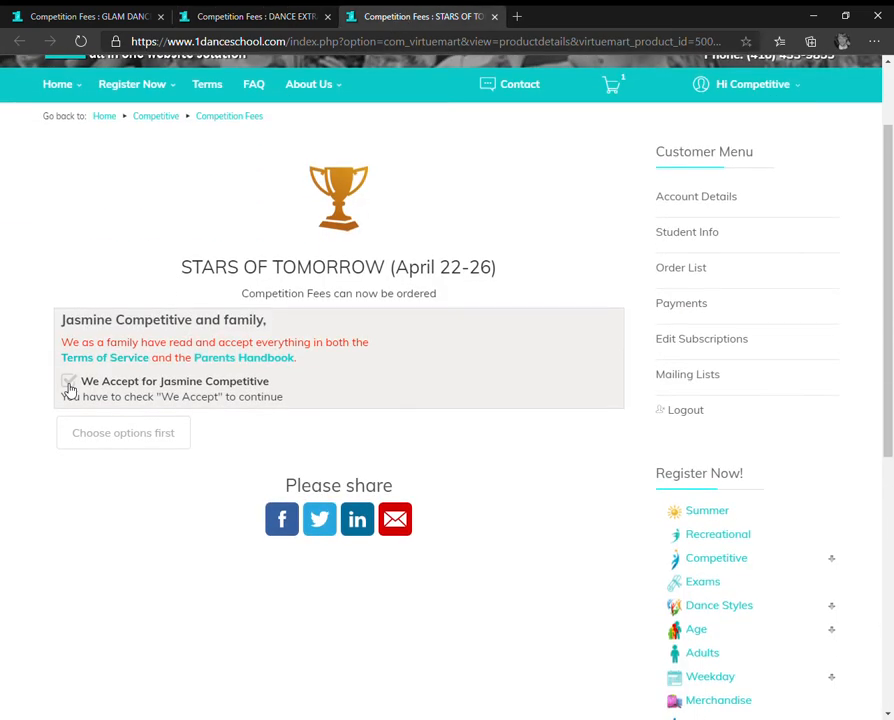
click(69, 382)
click(104, 605)
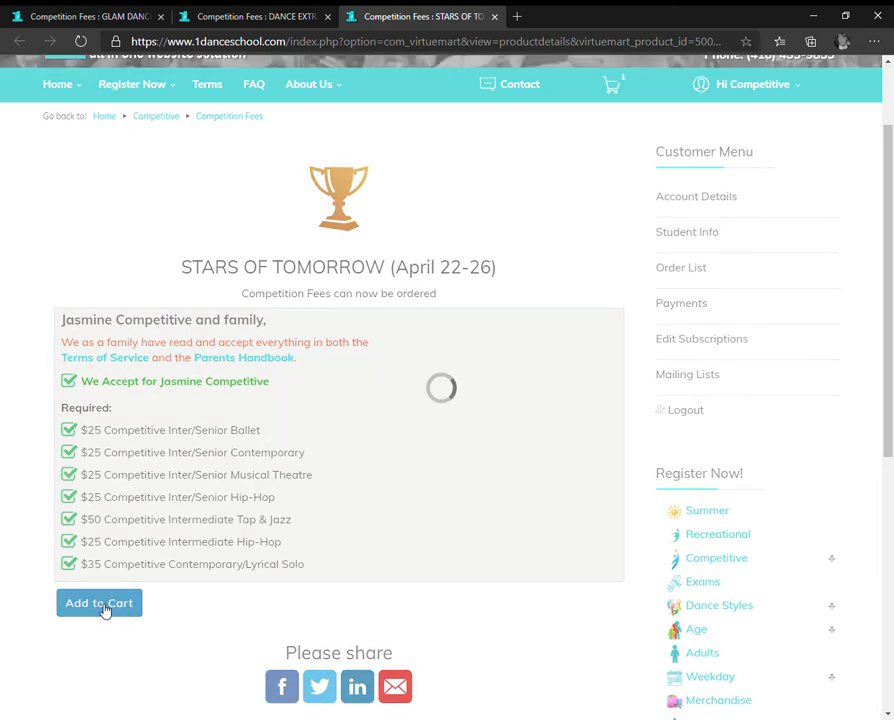
click(500, 520)
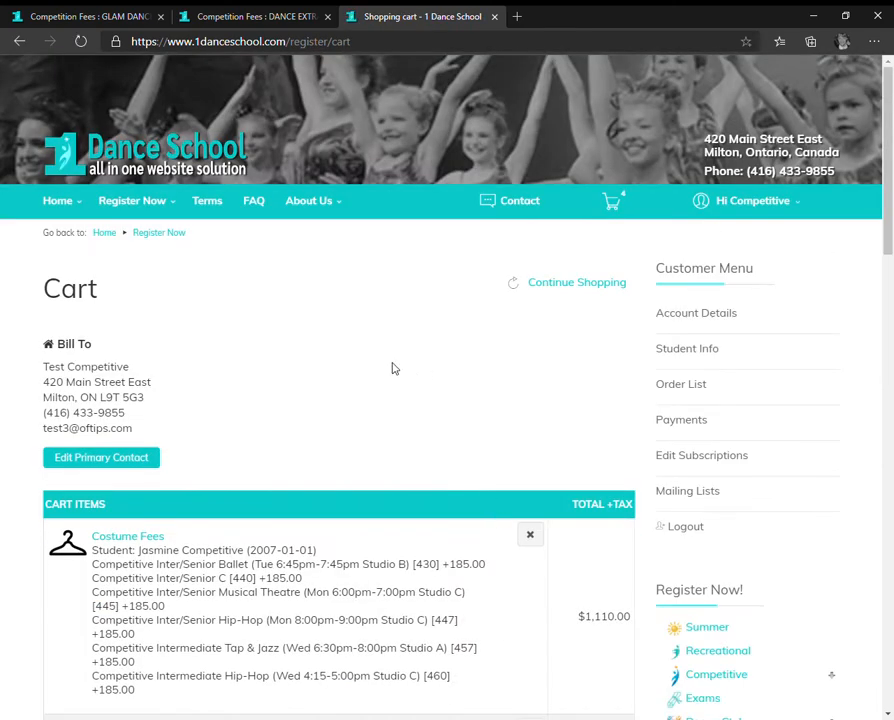
Step: Review the costume and competition fee items in the cart and examine the five-instalment monthly payment option
scroll(394, 368, down, 3)
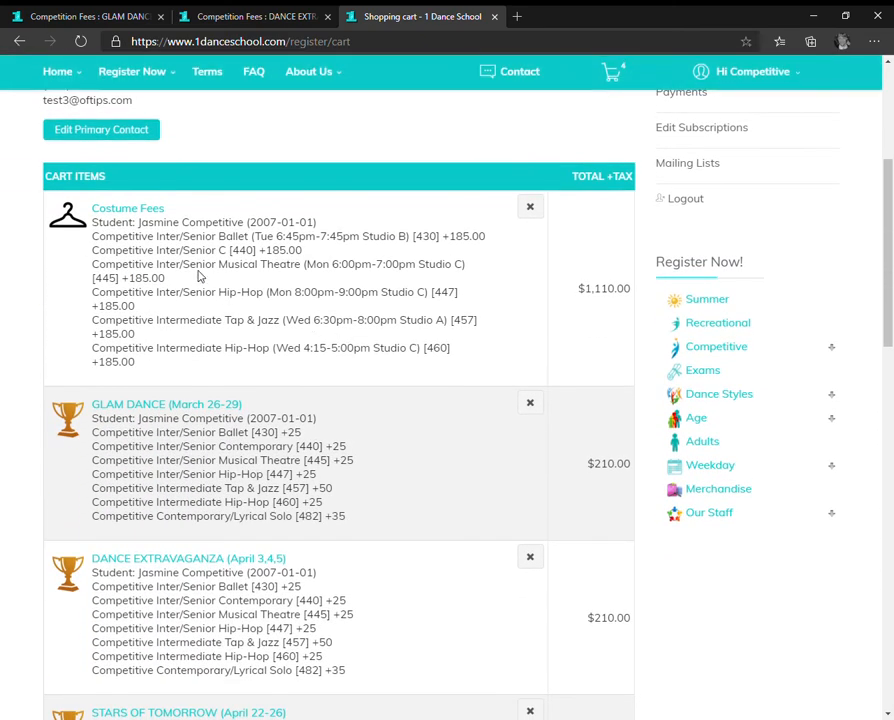
scroll(209, 277, down, 2)
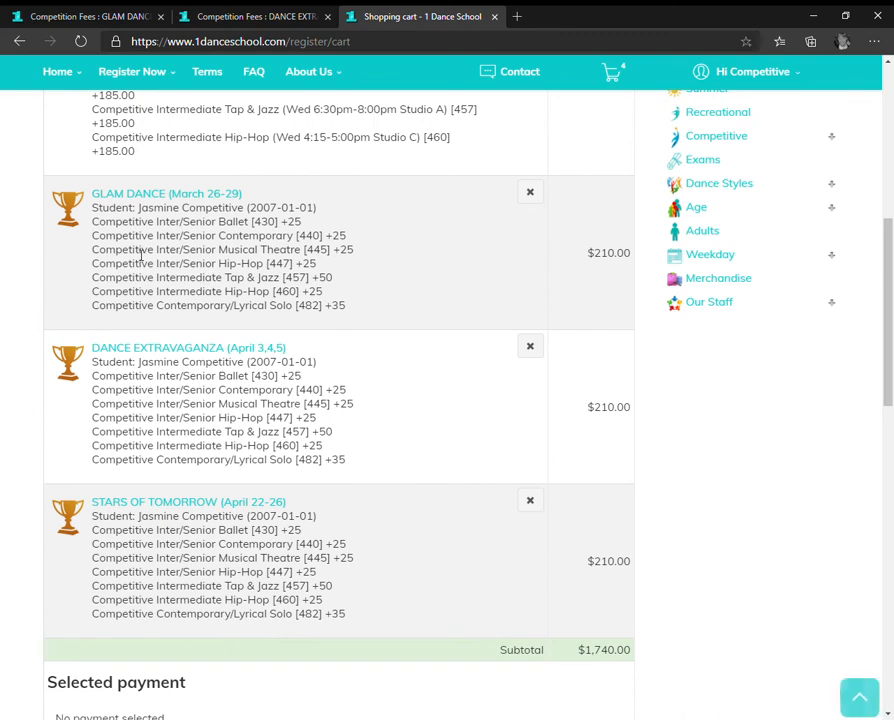
scroll(272, 330, down, 1)
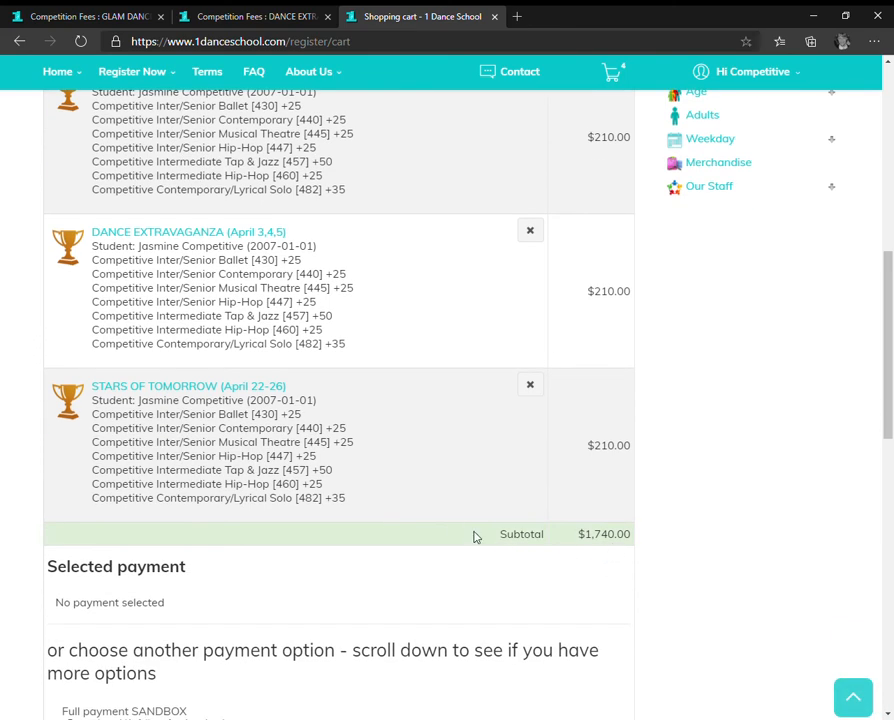
scroll(452, 526, down, 2)
scroll(456, 526, down, 1)
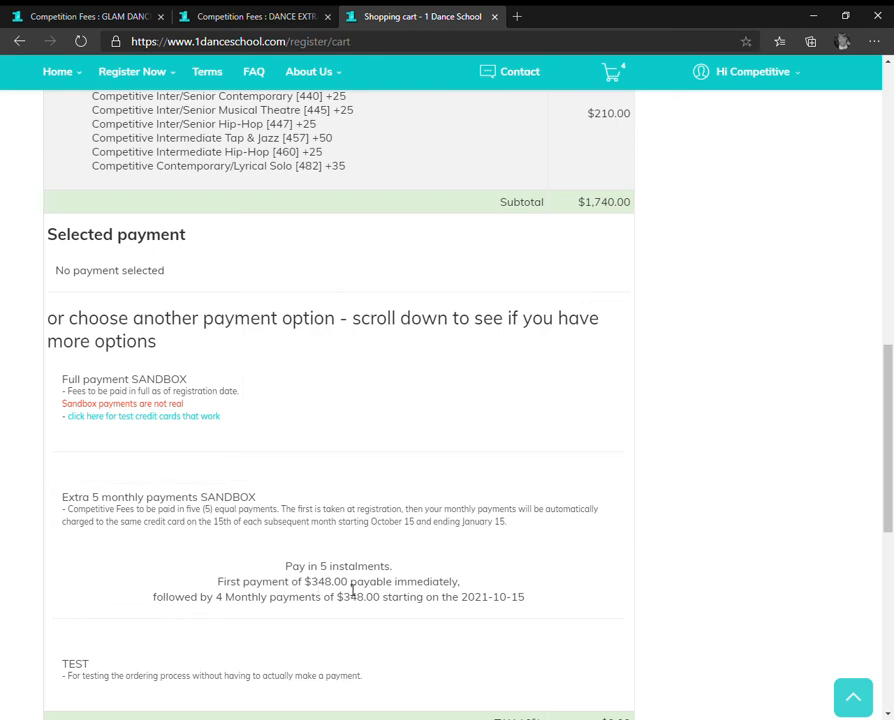
double_click(322, 585)
click(320, 588)
Step: Choose the TEST payment option, accept the Terms of Service and confirm the purchase
scroll(566, 345, down, 2)
click(104, 551)
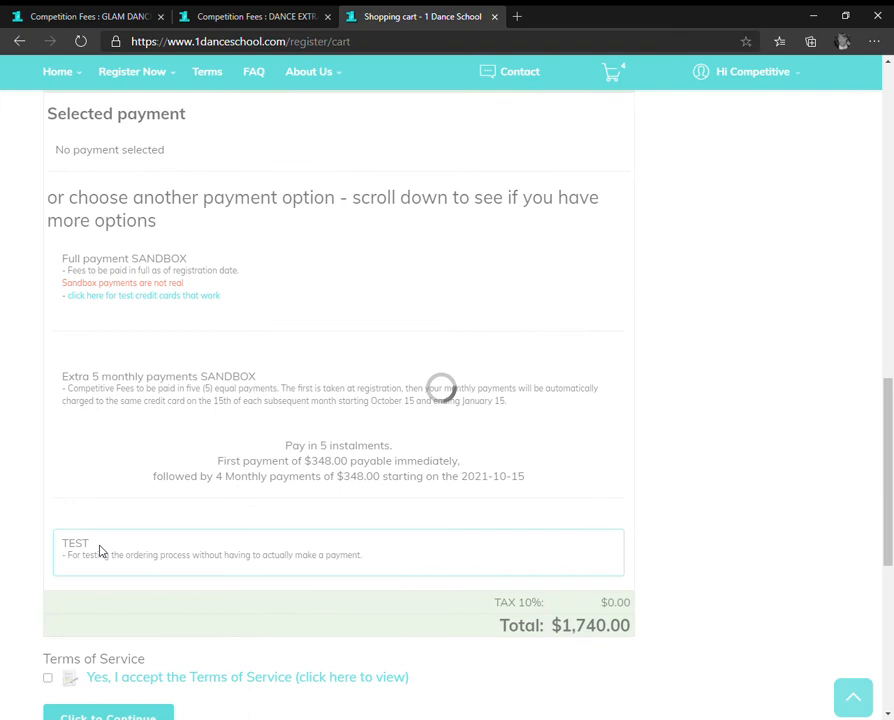
scroll(121, 553, down, 3)
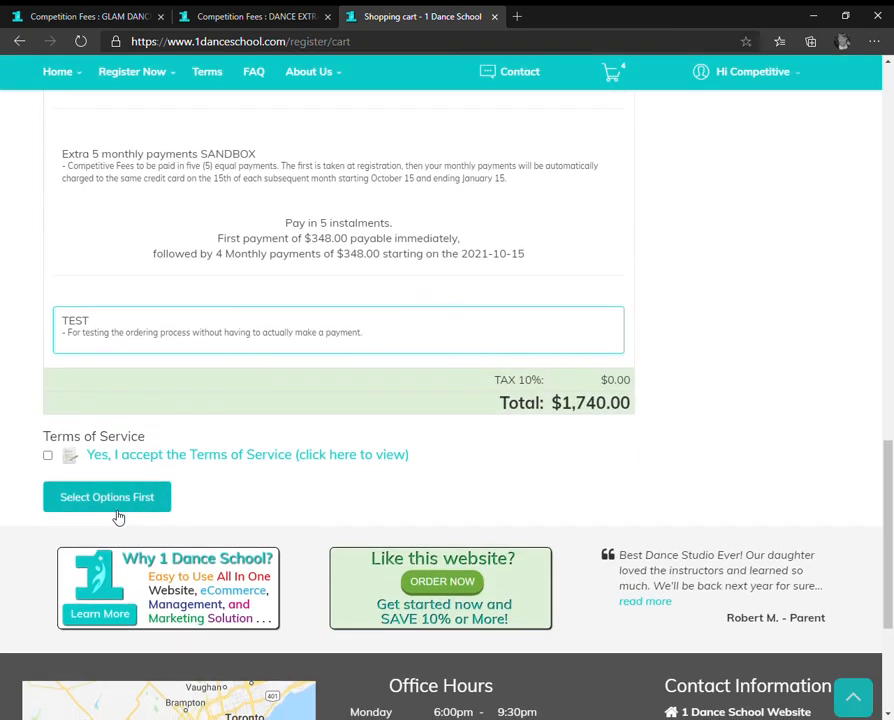
click(48, 457)
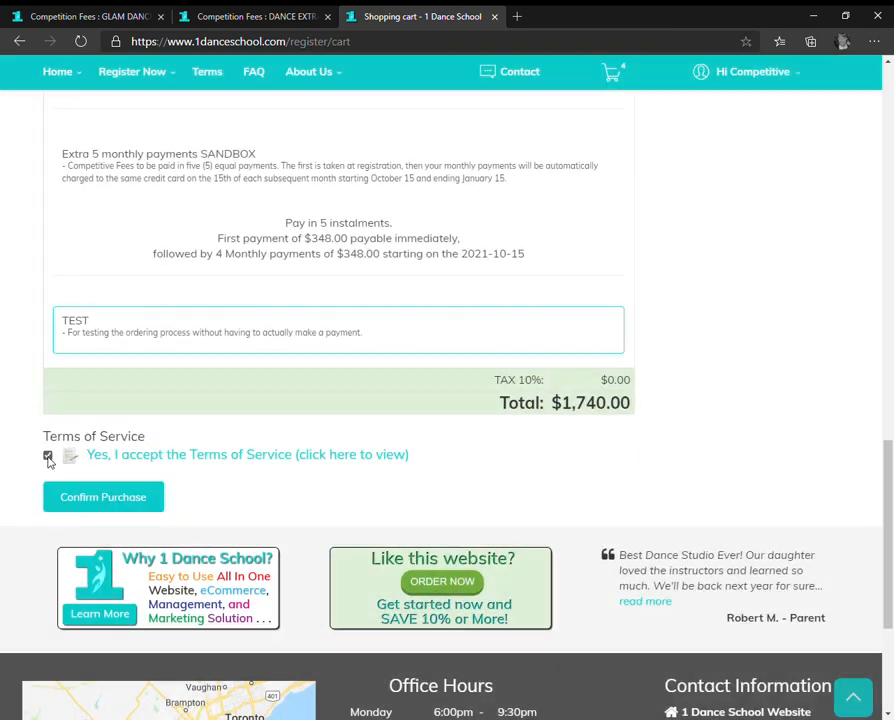
click(97, 498)
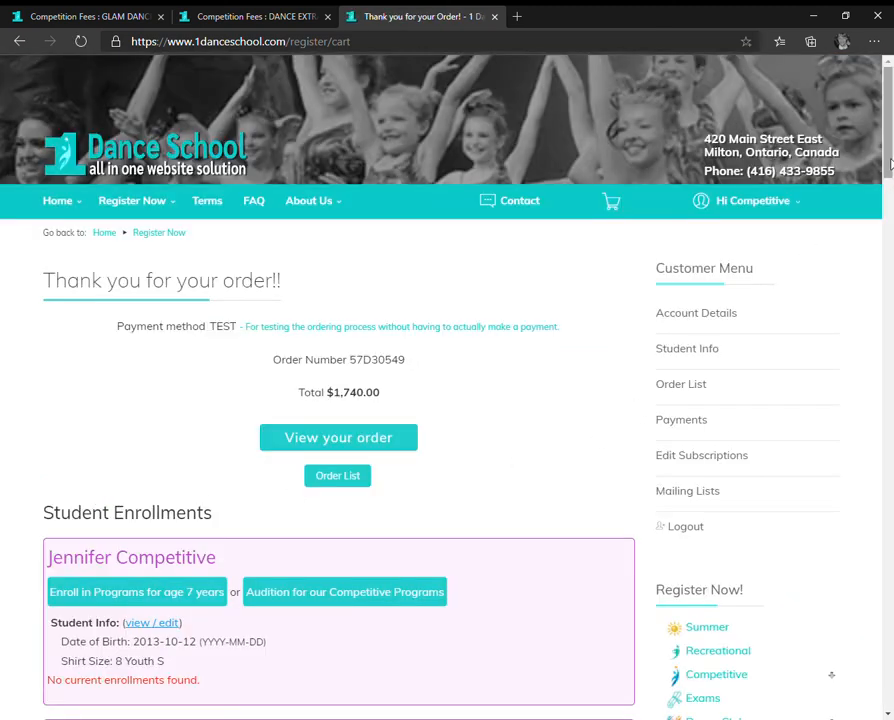
Step: Check the costume and competition fee status in the 13-year-old student's enrollments on the order confirmation page
scroll(889, 183, down, 1)
drag(889, 183, 889, 458)
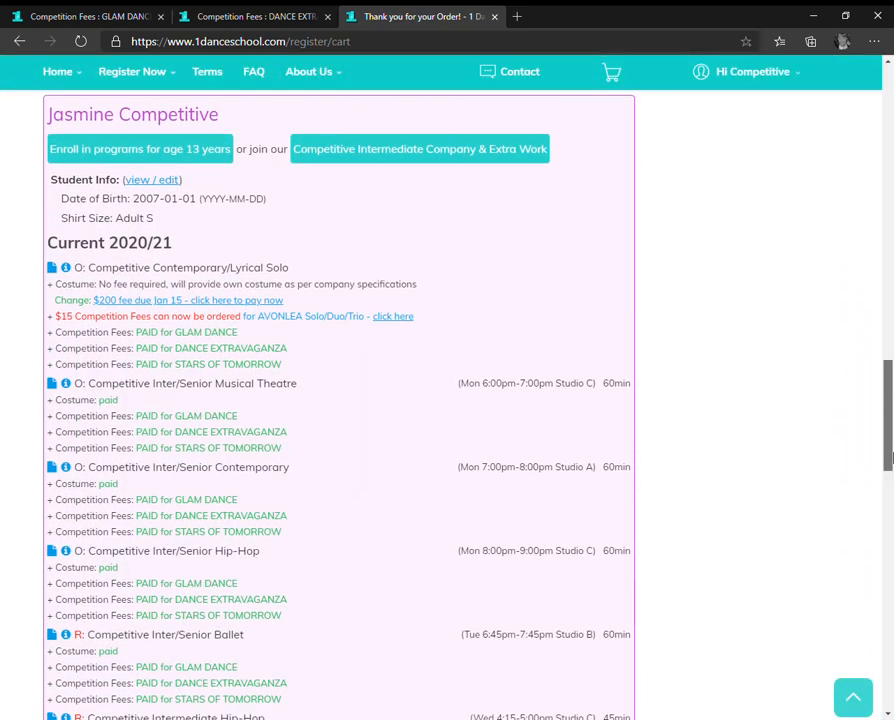